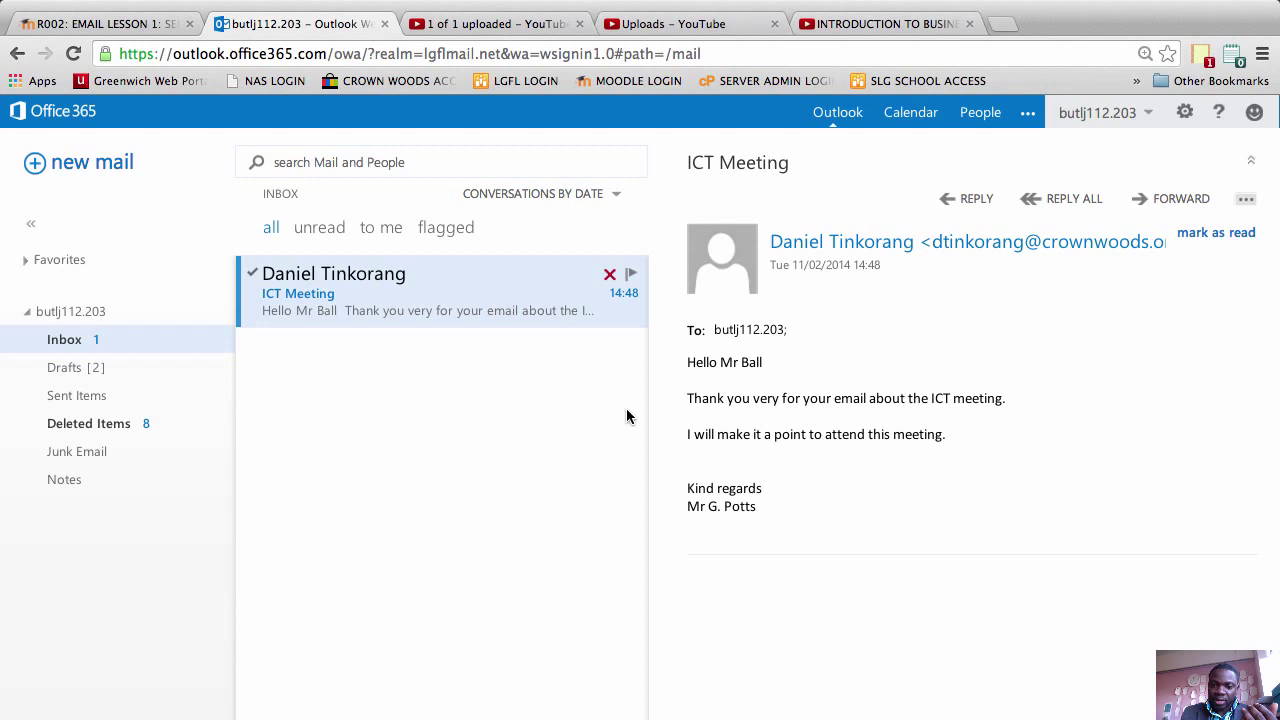
- Open the ICT Meeting email, always allow Outlook pop-ups, and start a reply to it
double_click(445, 307)
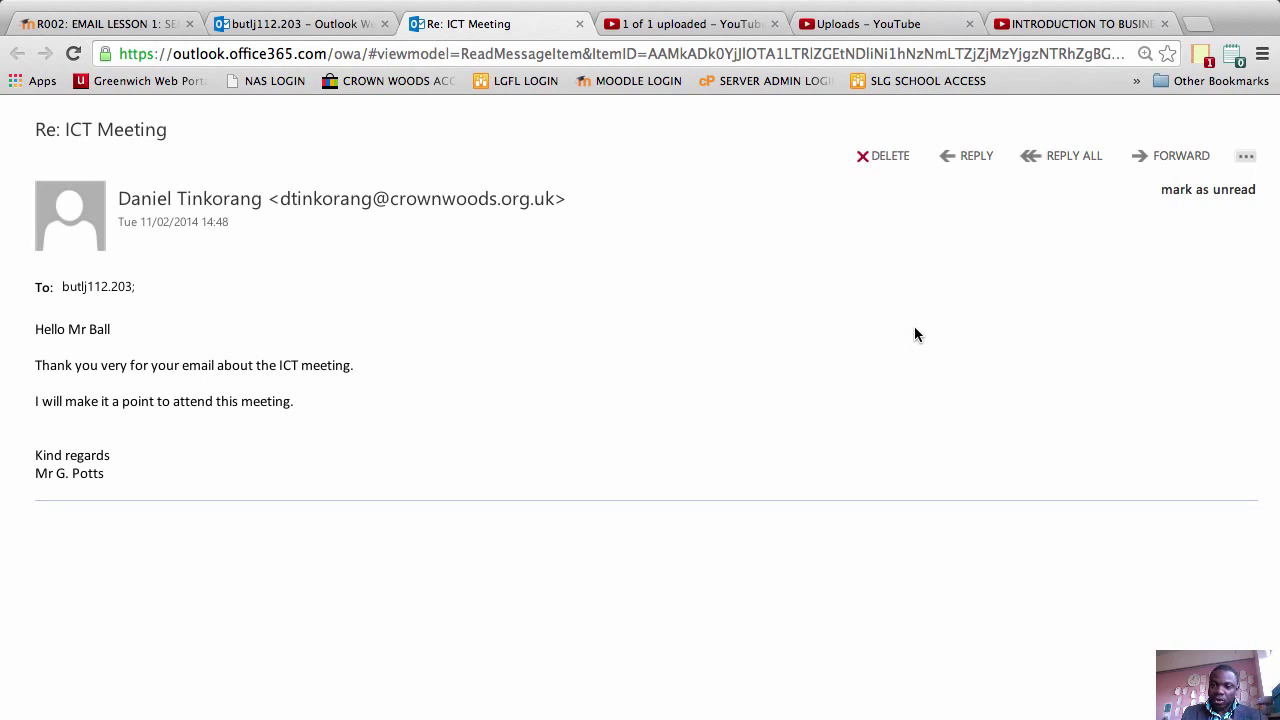
click(953, 164)
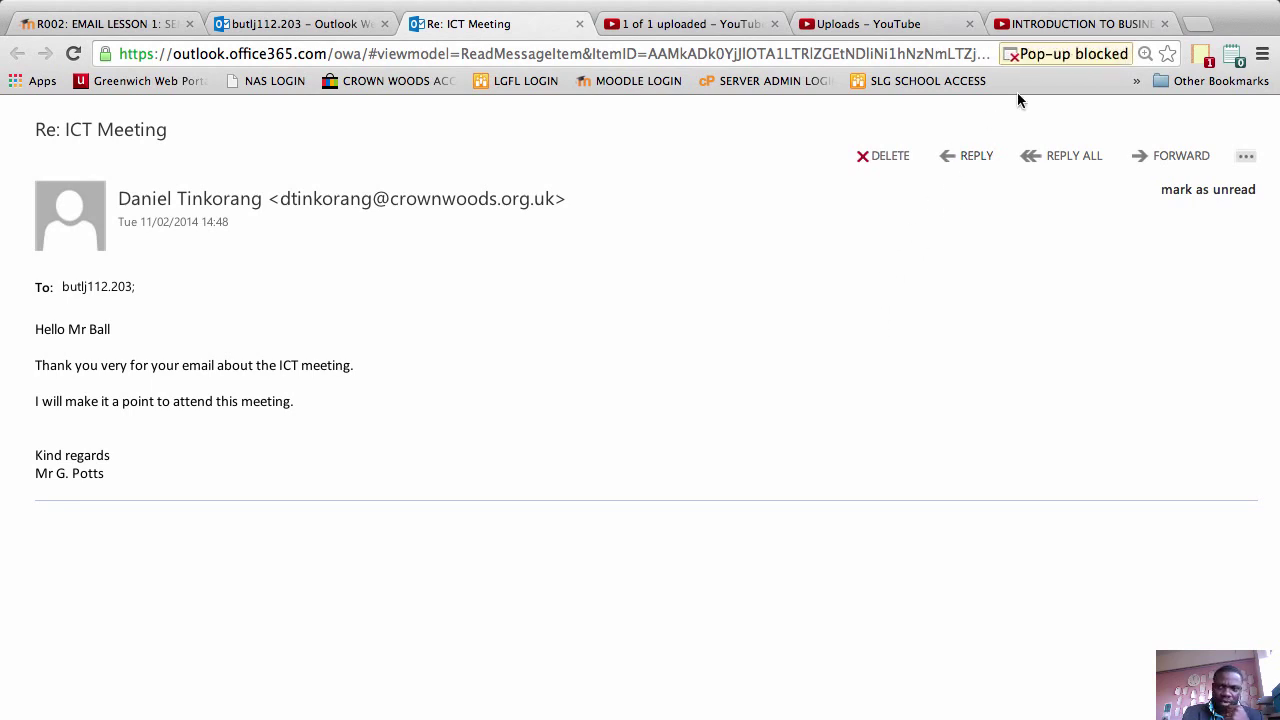
click(1043, 57)
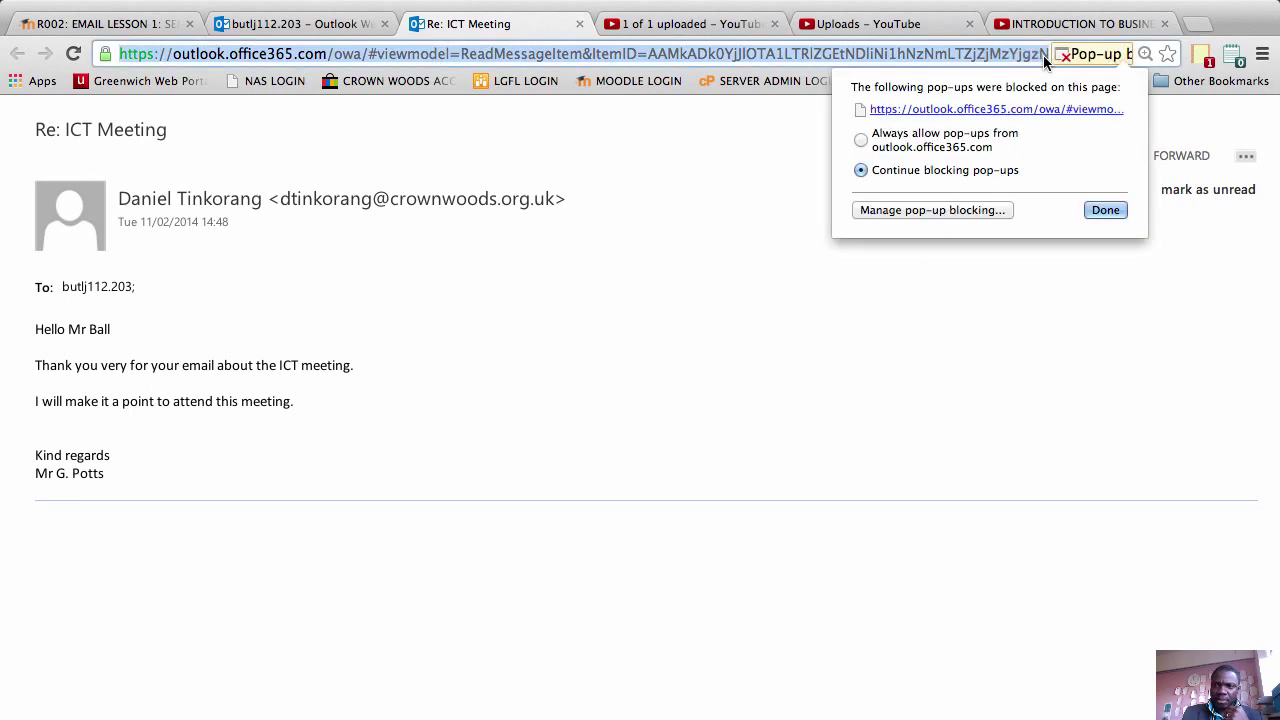
click(862, 140)
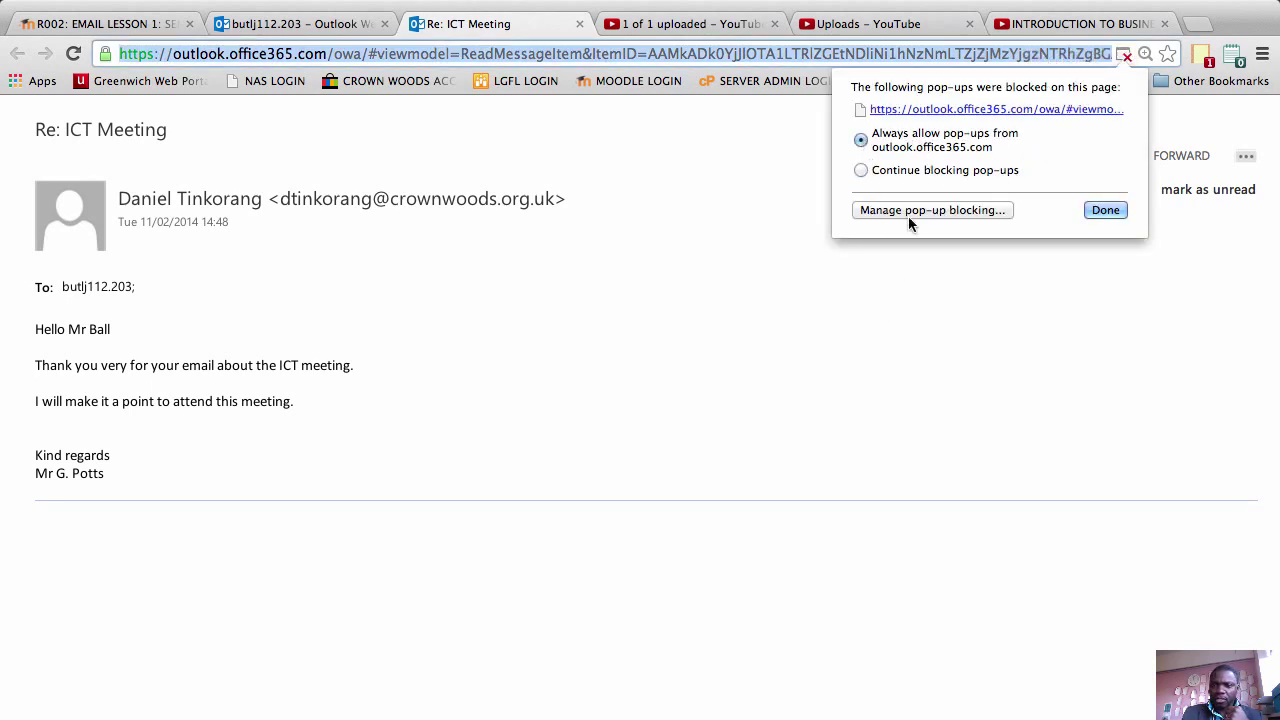
click(1105, 210)
click(966, 158)
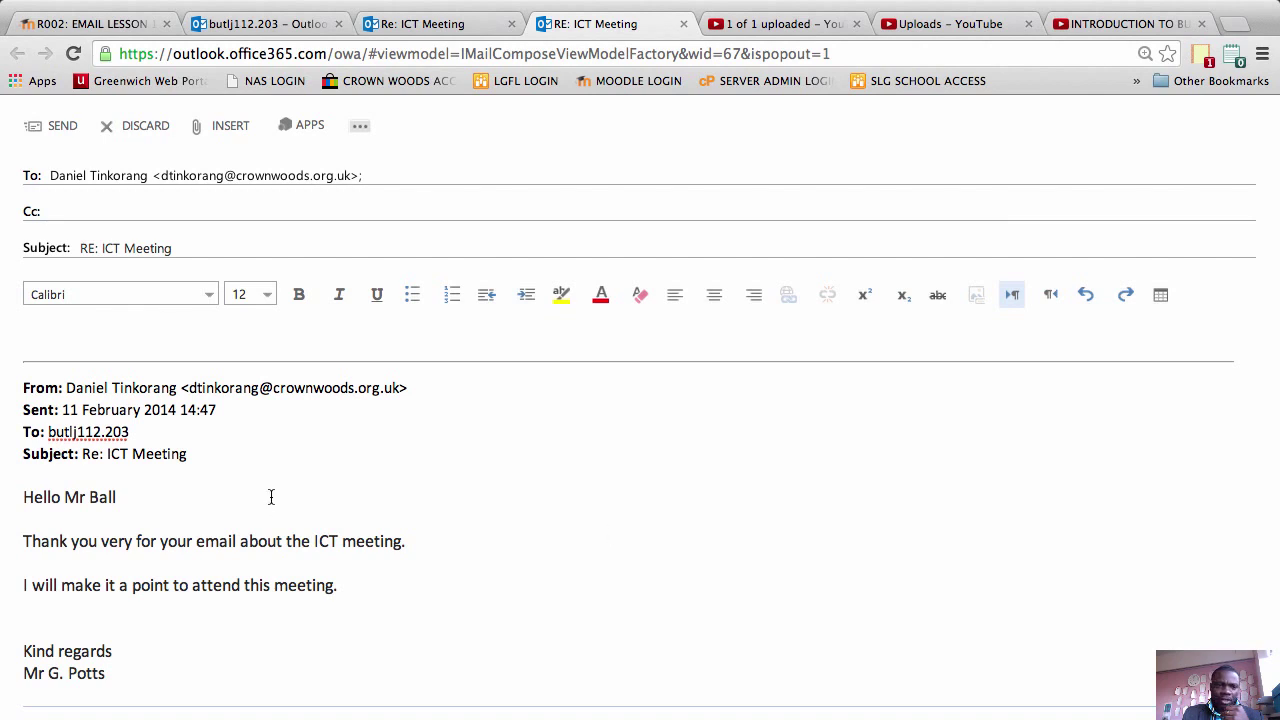
mouse_move(23, 387)
mouse_down()
mouse_move(45, 528)
mouse_move(139, 693)
mouse_up()
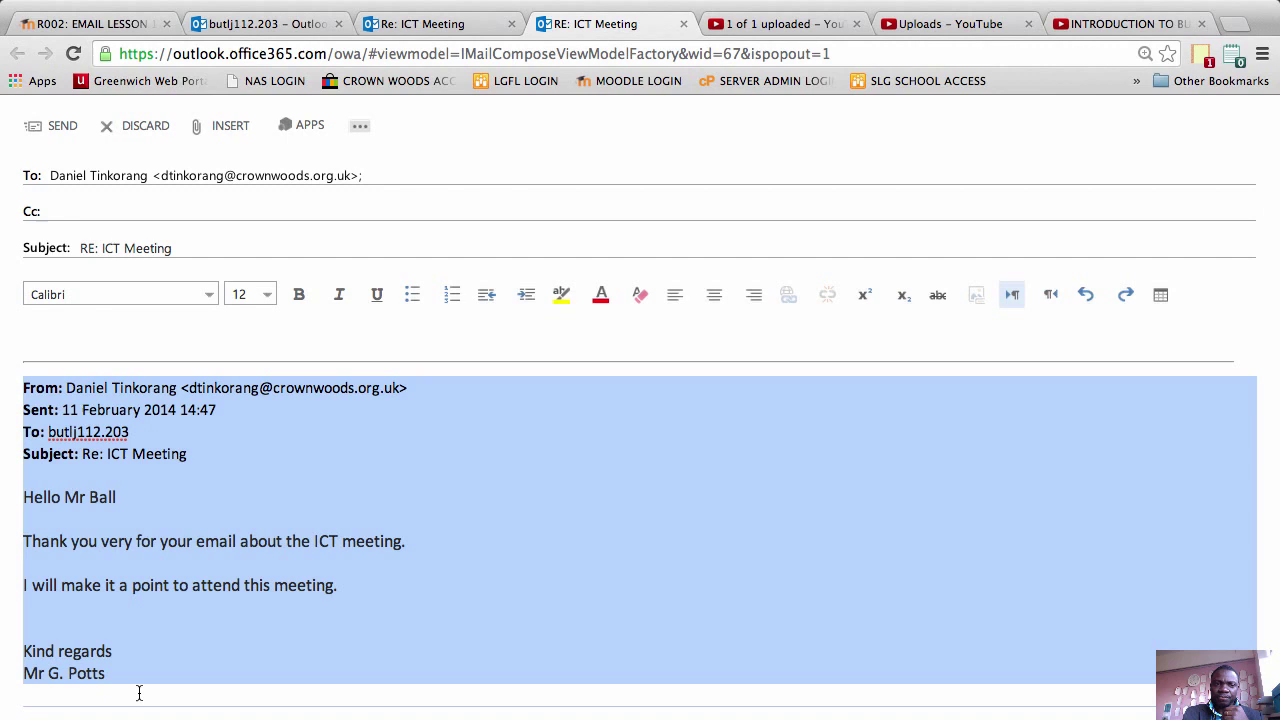
click(84, 333)
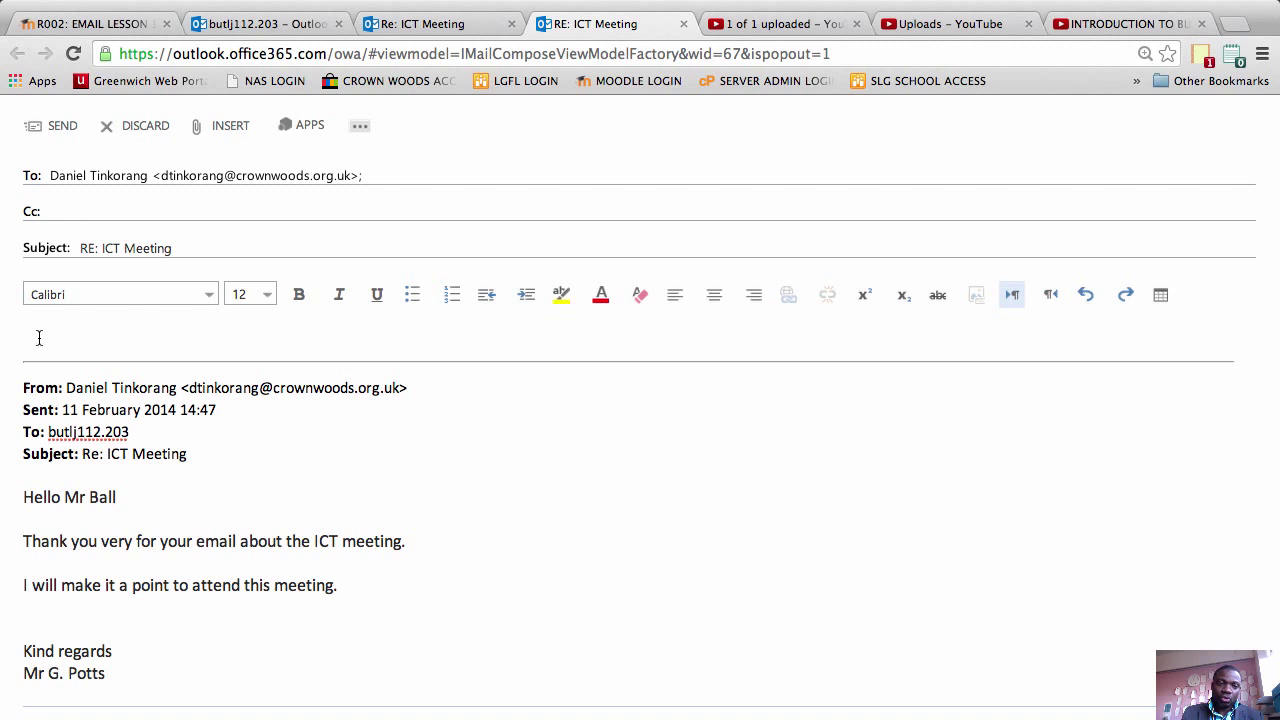
click(178, 248)
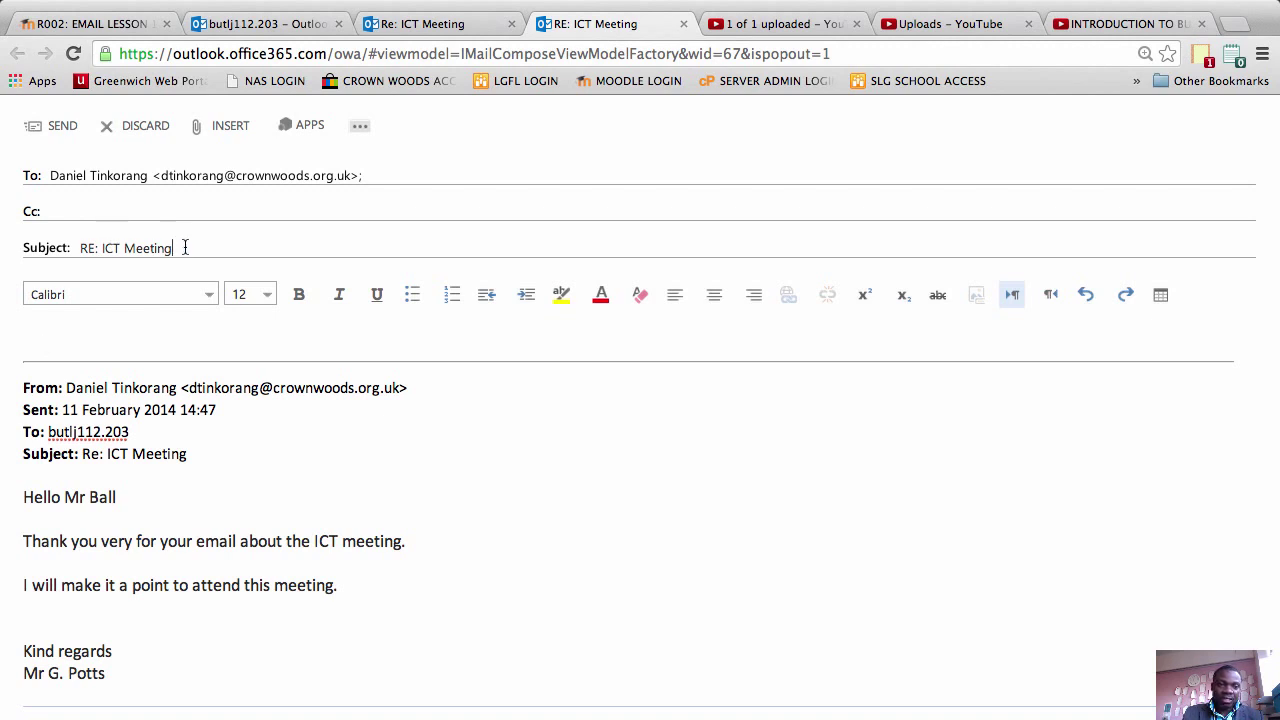
drag(185, 248, 80, 248)
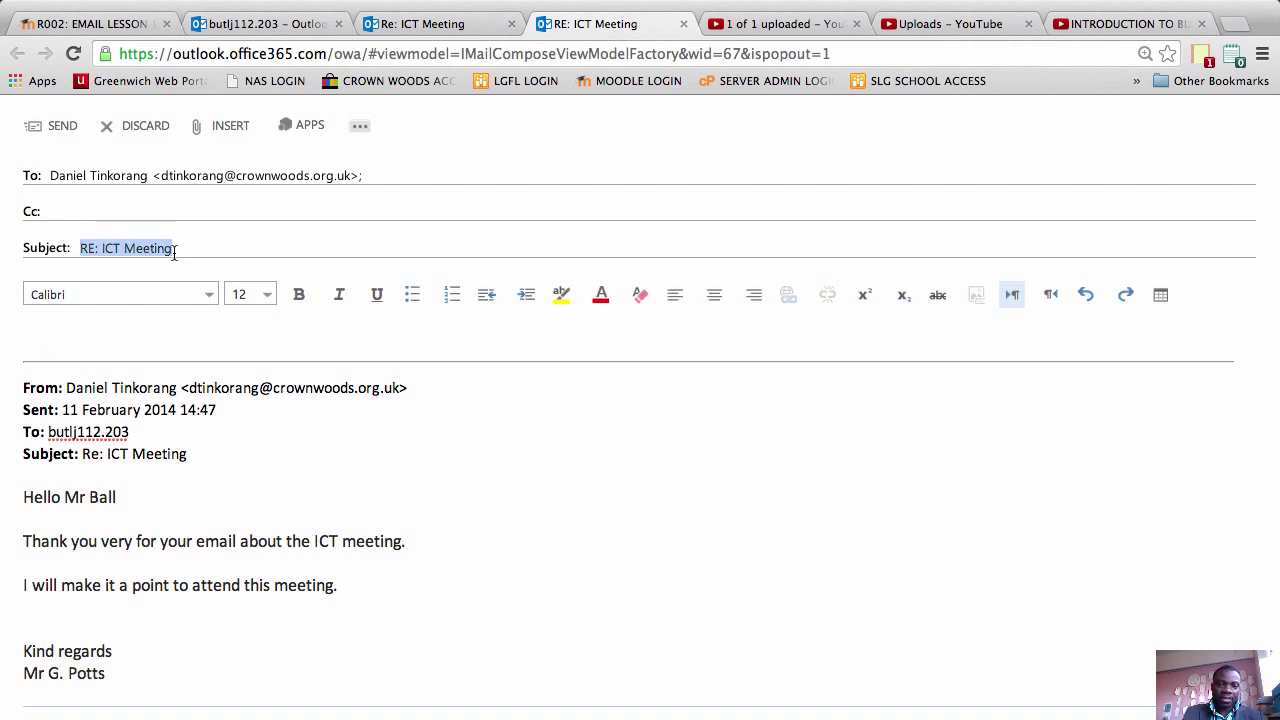
click(114, 248)
drag(97, 248, 81, 252)
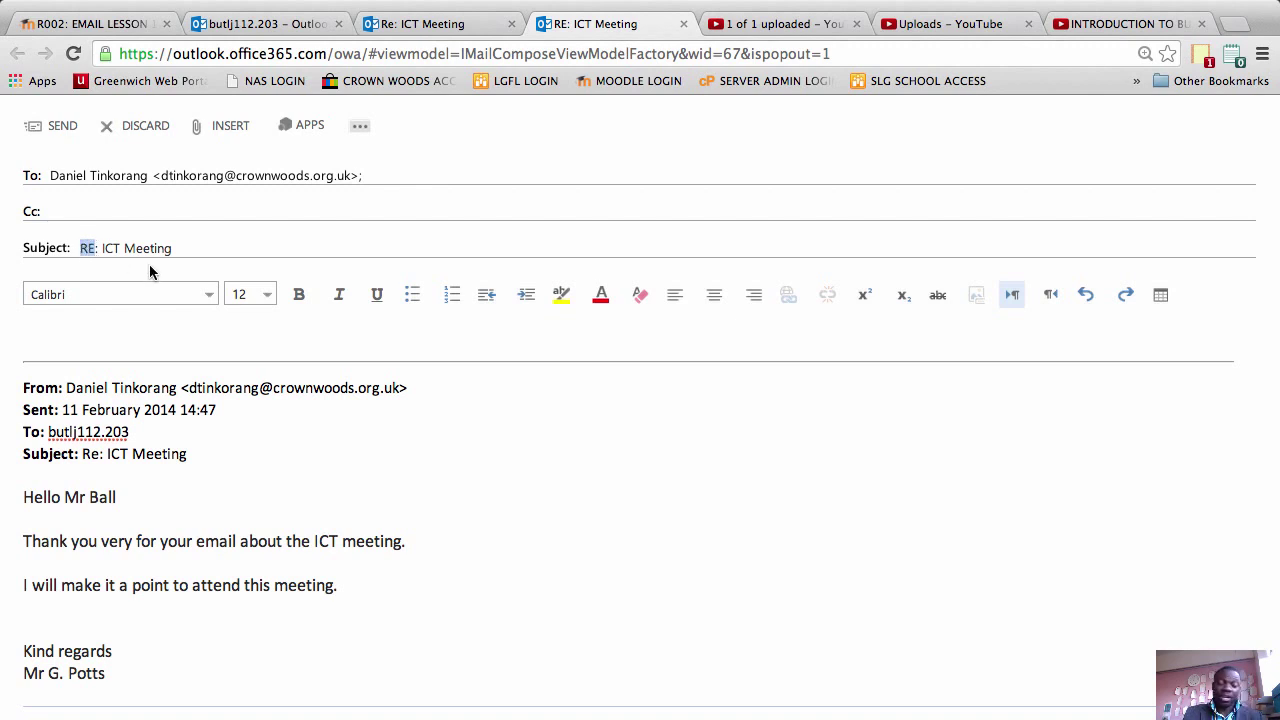
click(89, 247)
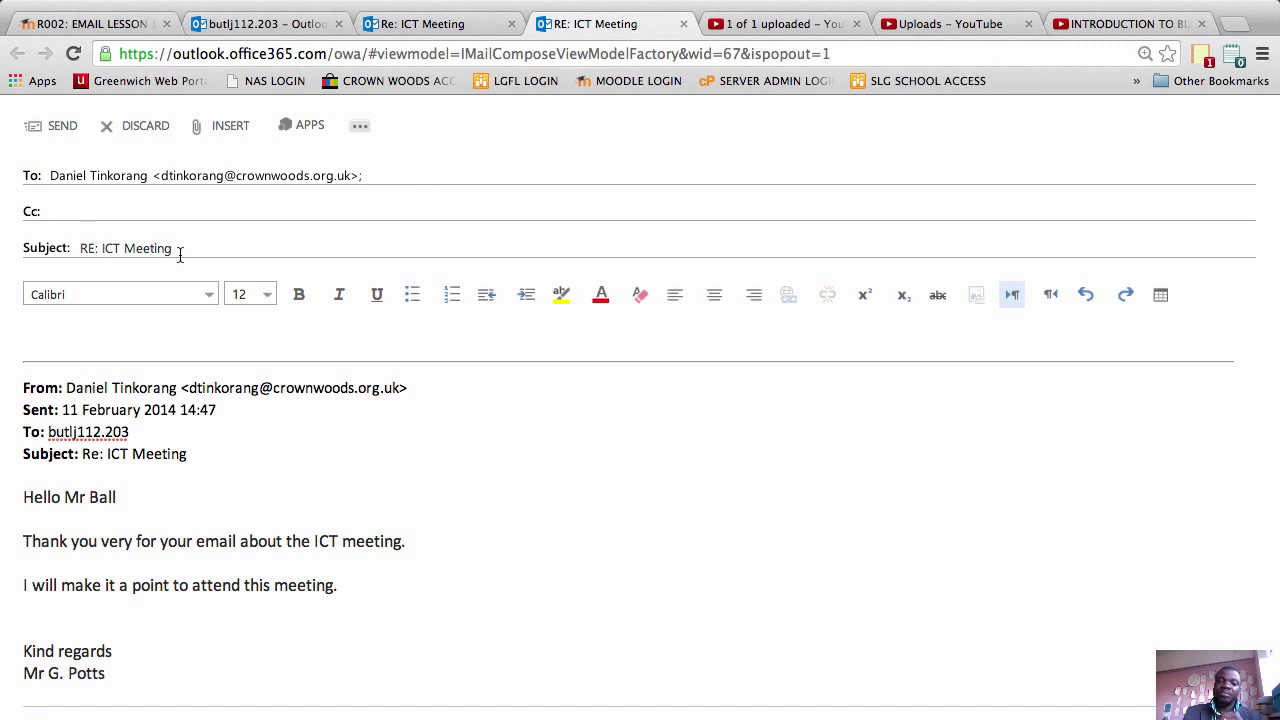
text(:)
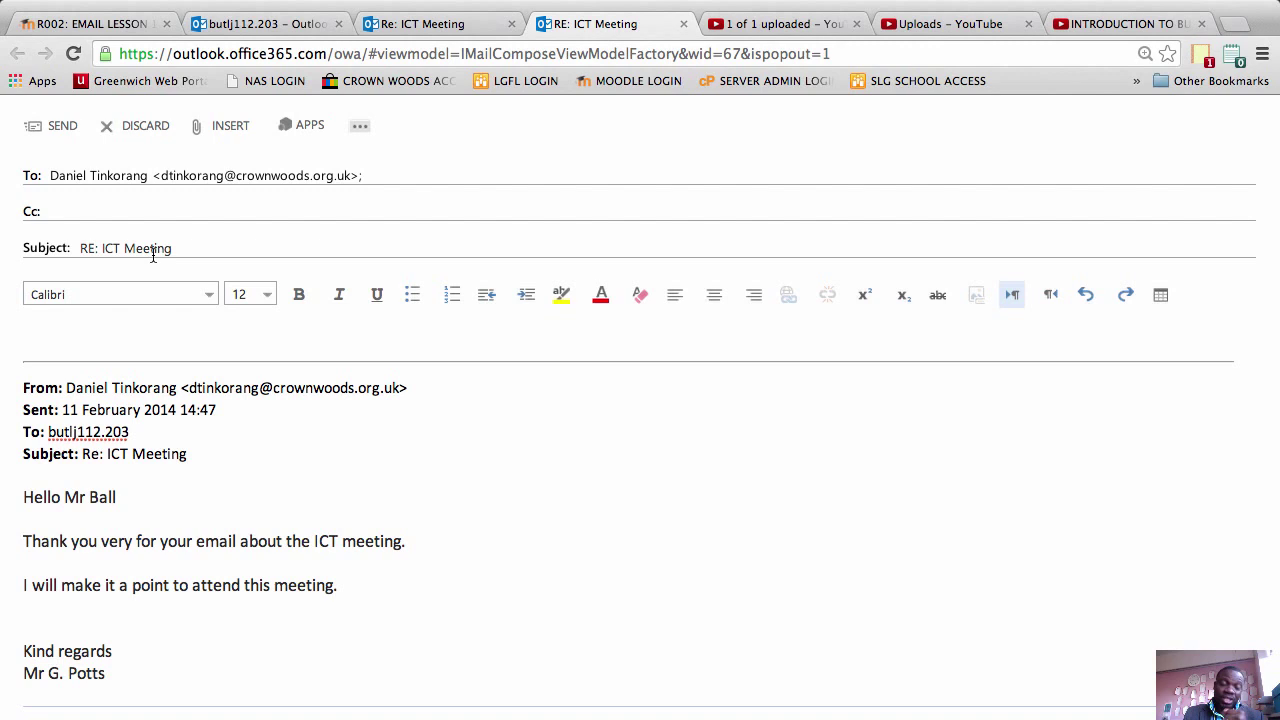
double_click(88, 249)
drag(88, 249, 180, 248)
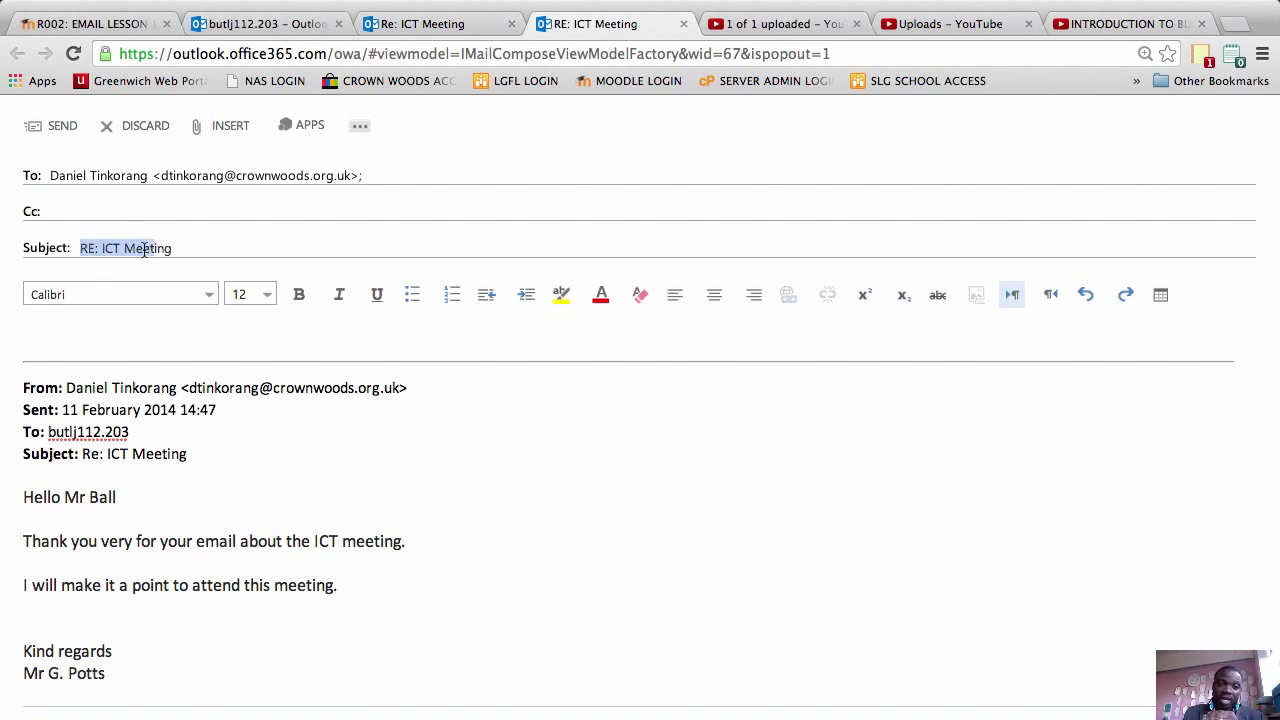
click(180, 248)
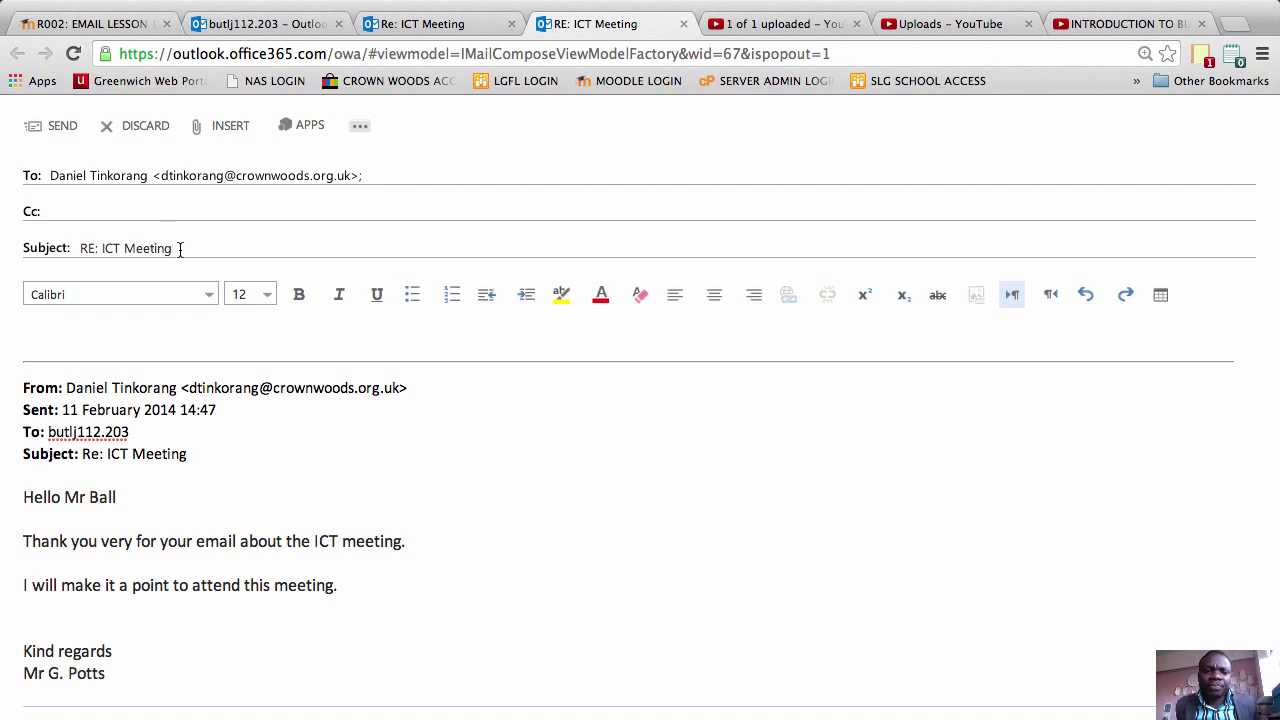
click(43, 328)
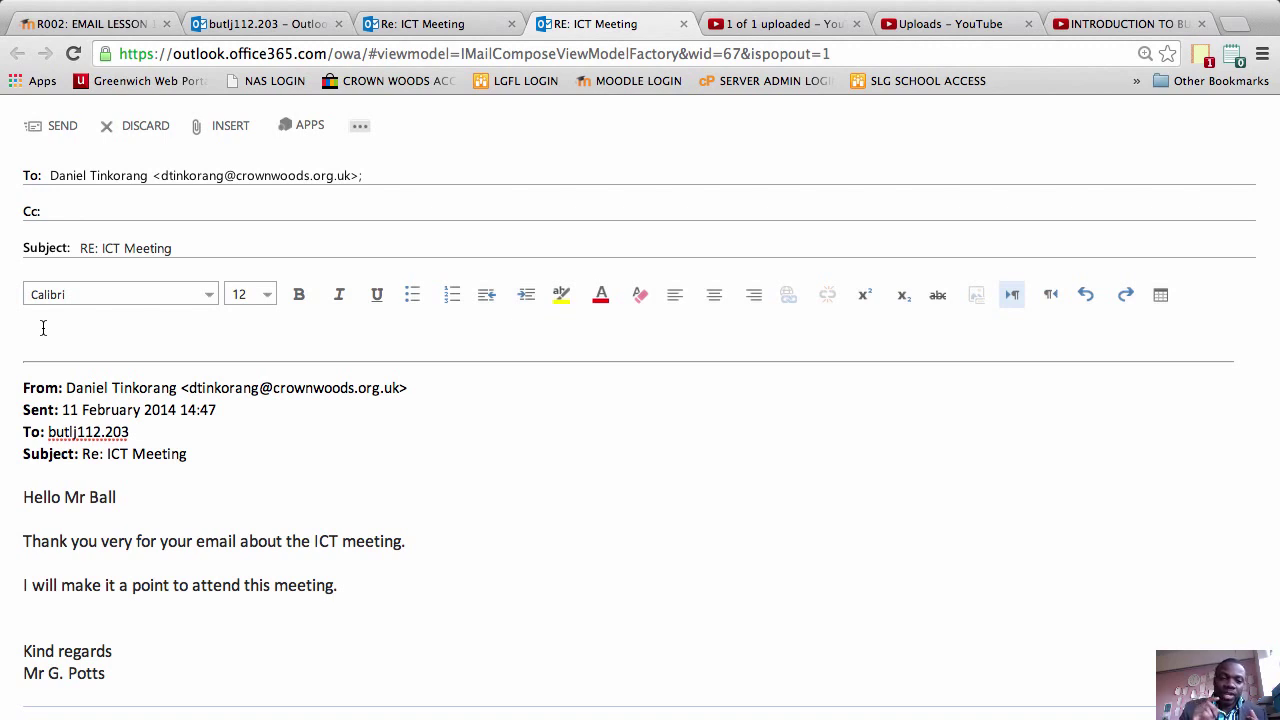
drag(178, 248, 68, 250)
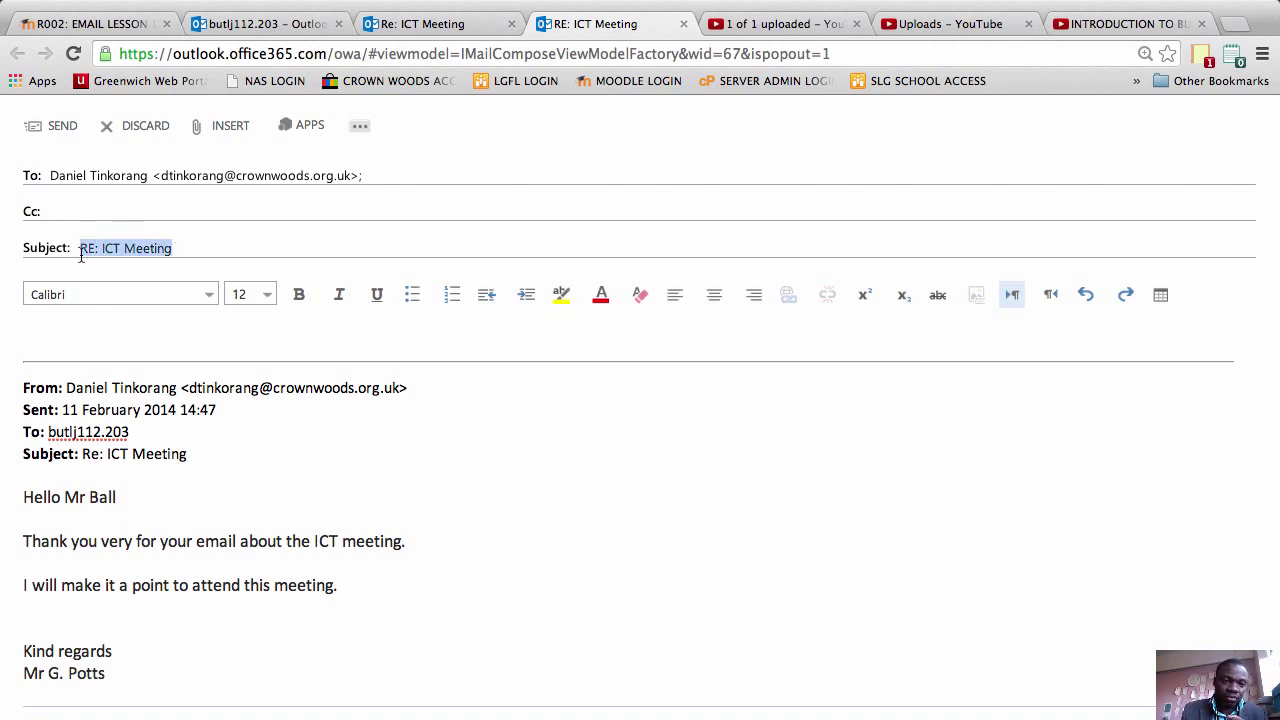
click(66, 254)
- Write a 'Dear' salutation to the recipient, then 'Thank you for your email… I will be attending the meeting.'
click(42, 340)
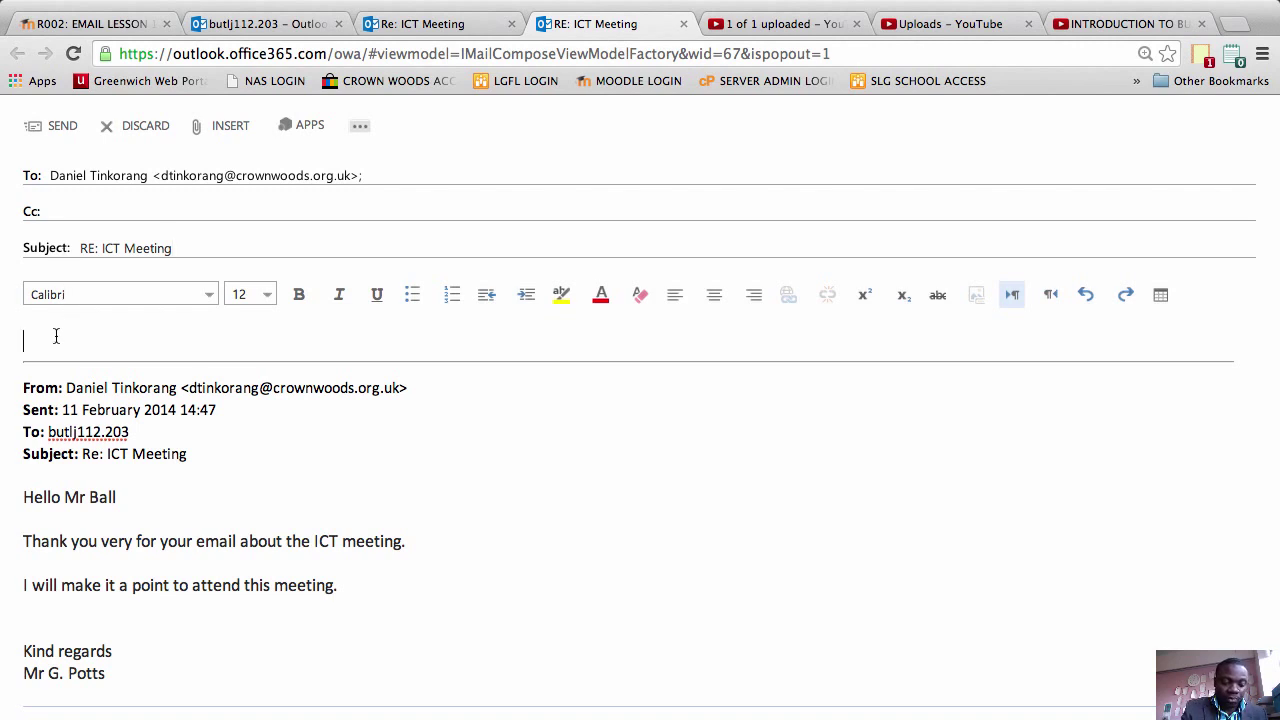
text(Dear Mr)
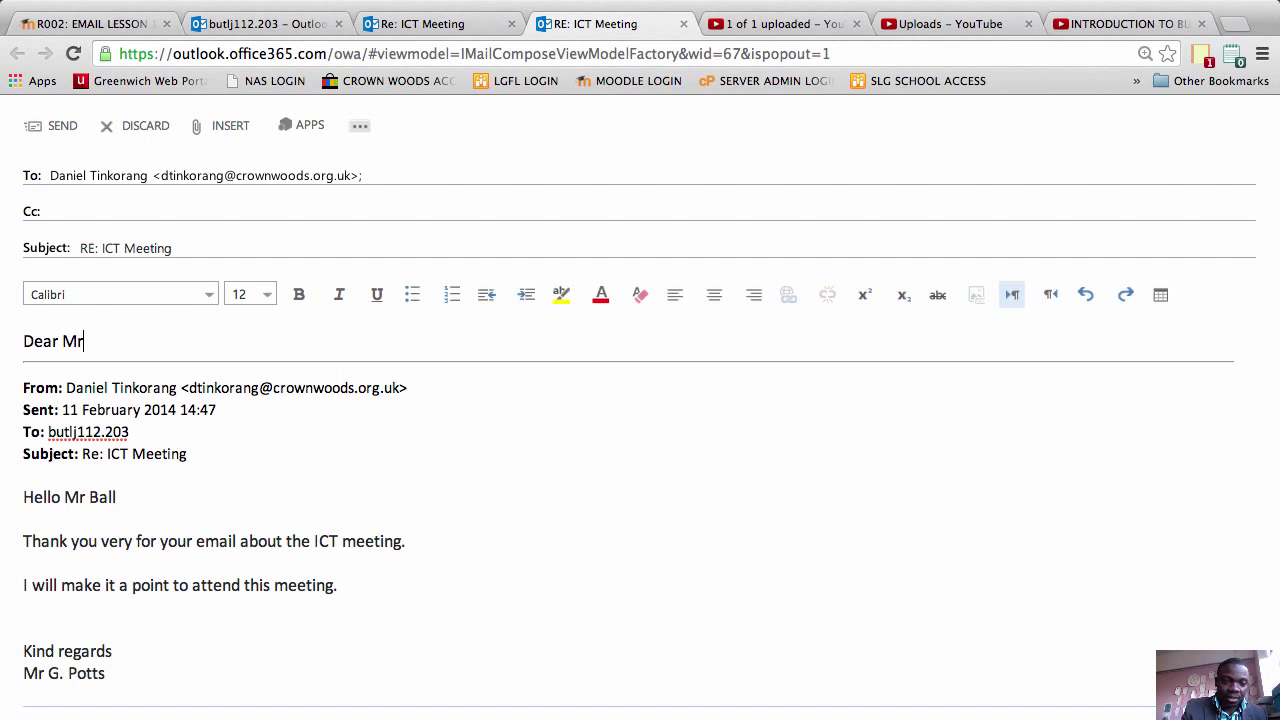
text( Ball)
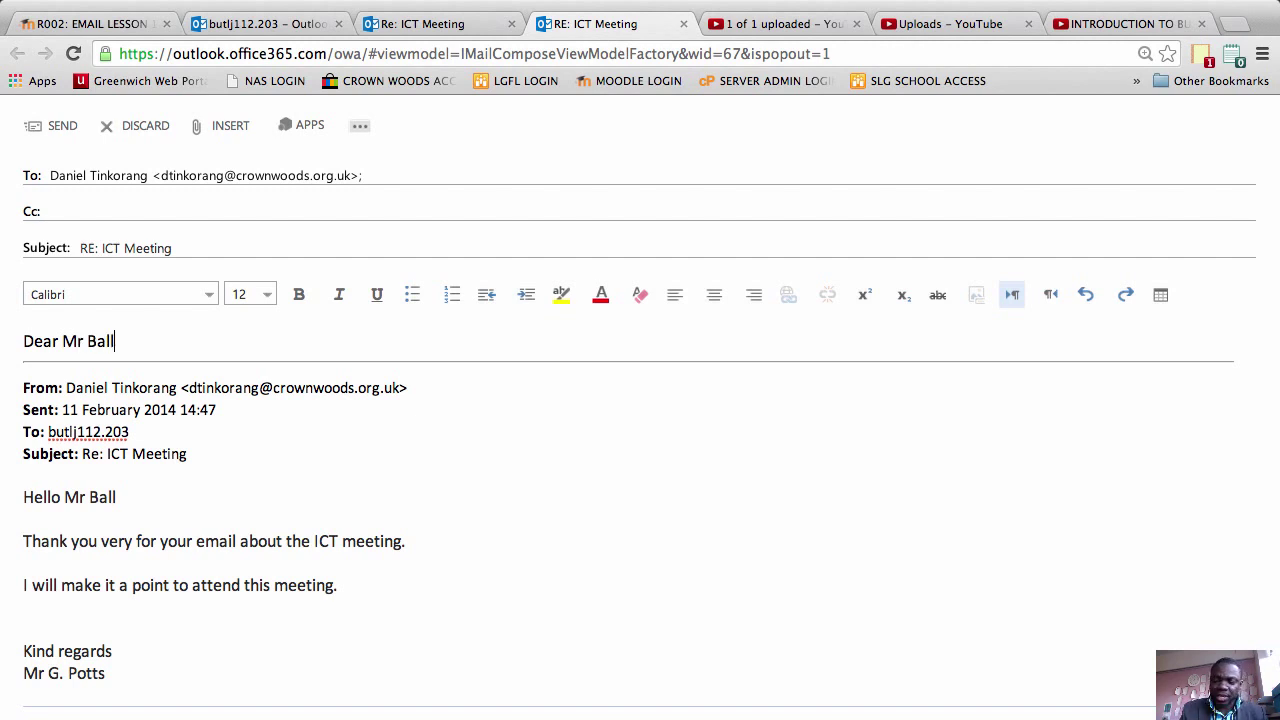
key(Return)
key(Return)
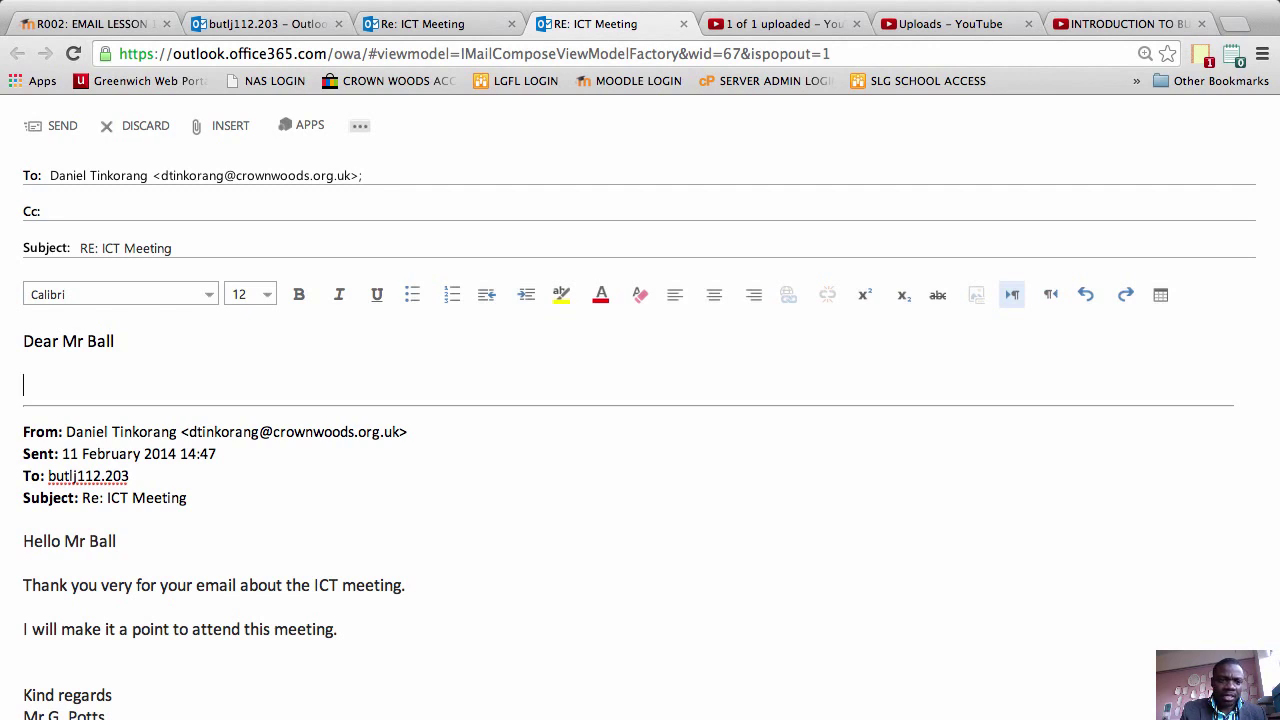
text(Thank y)
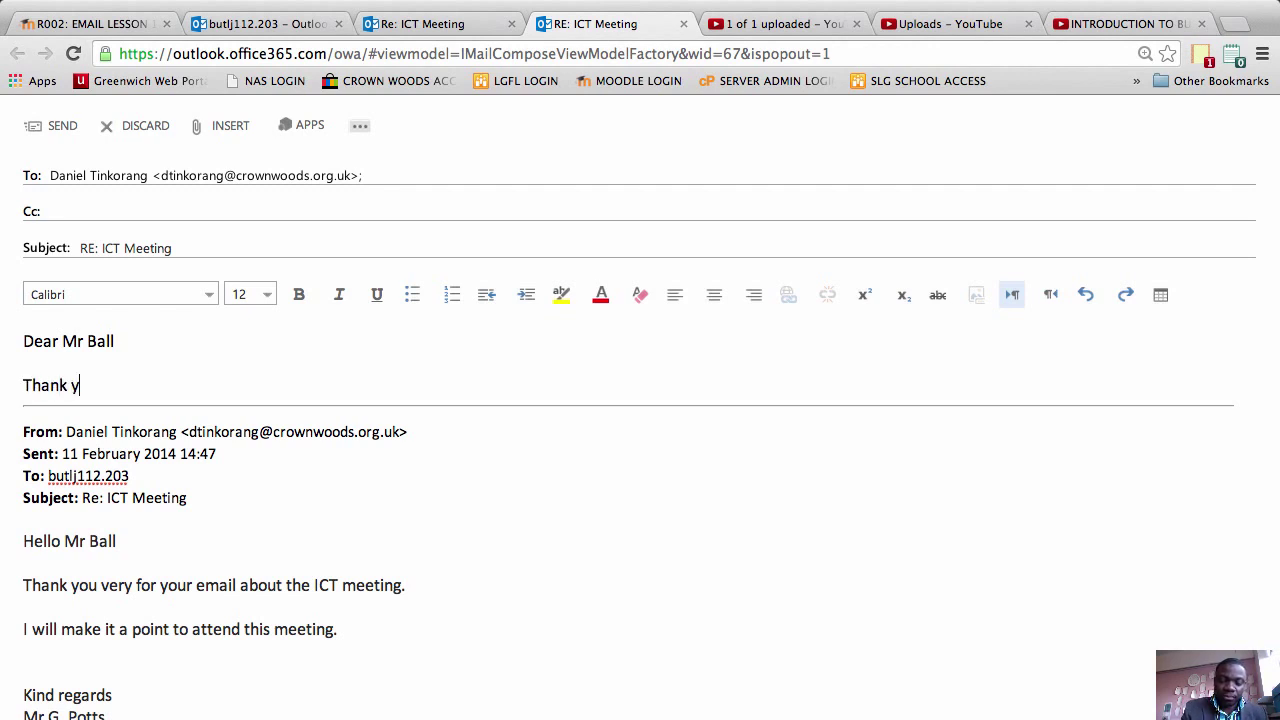
text(ou for your)
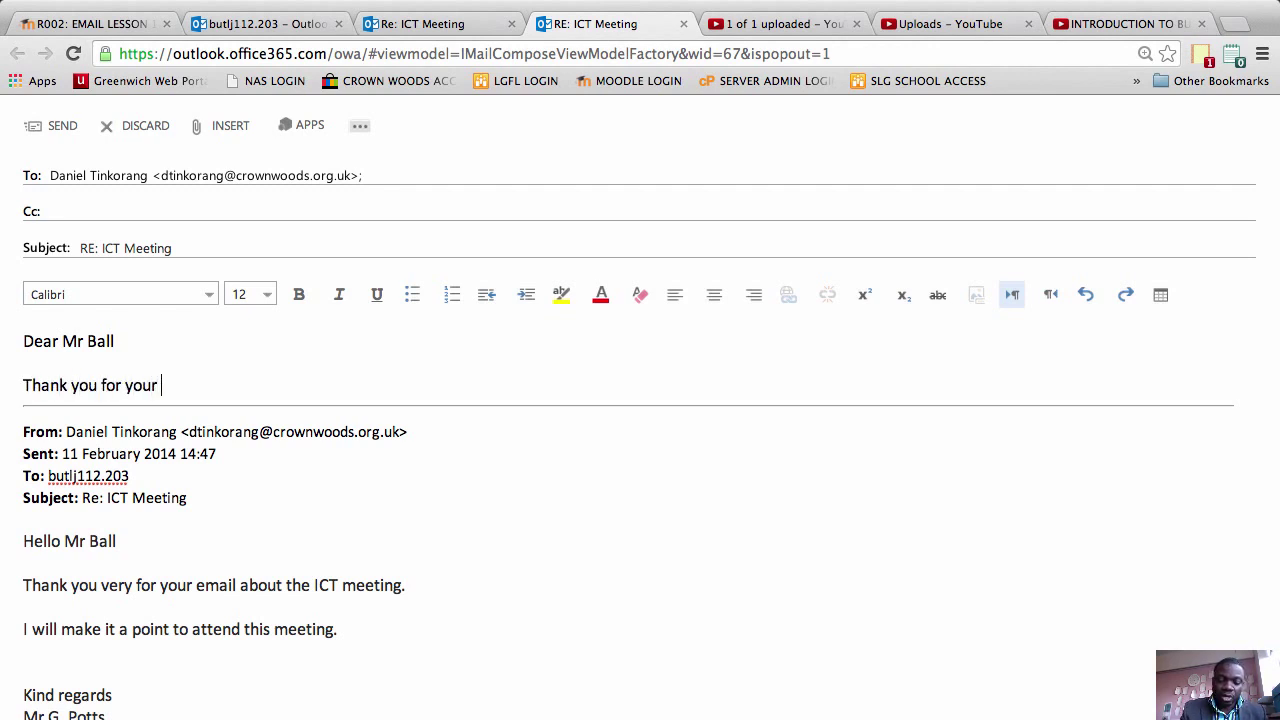
text( email)
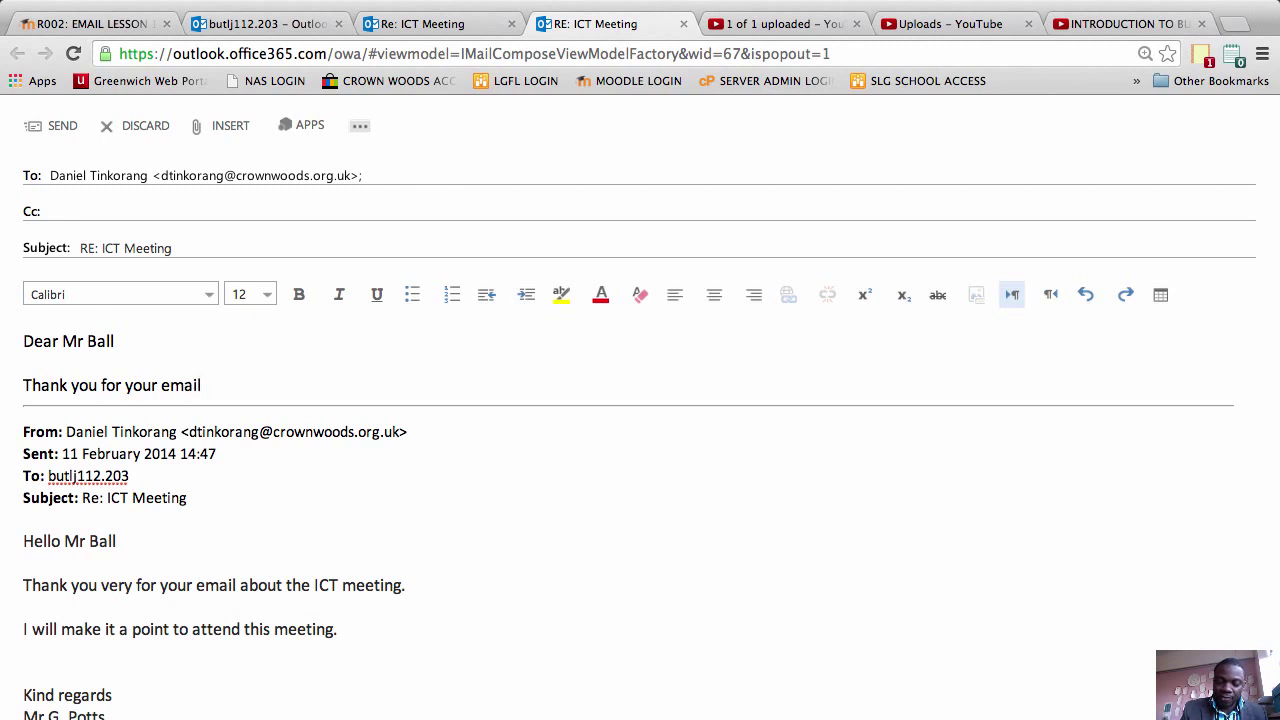
text(. I have re)
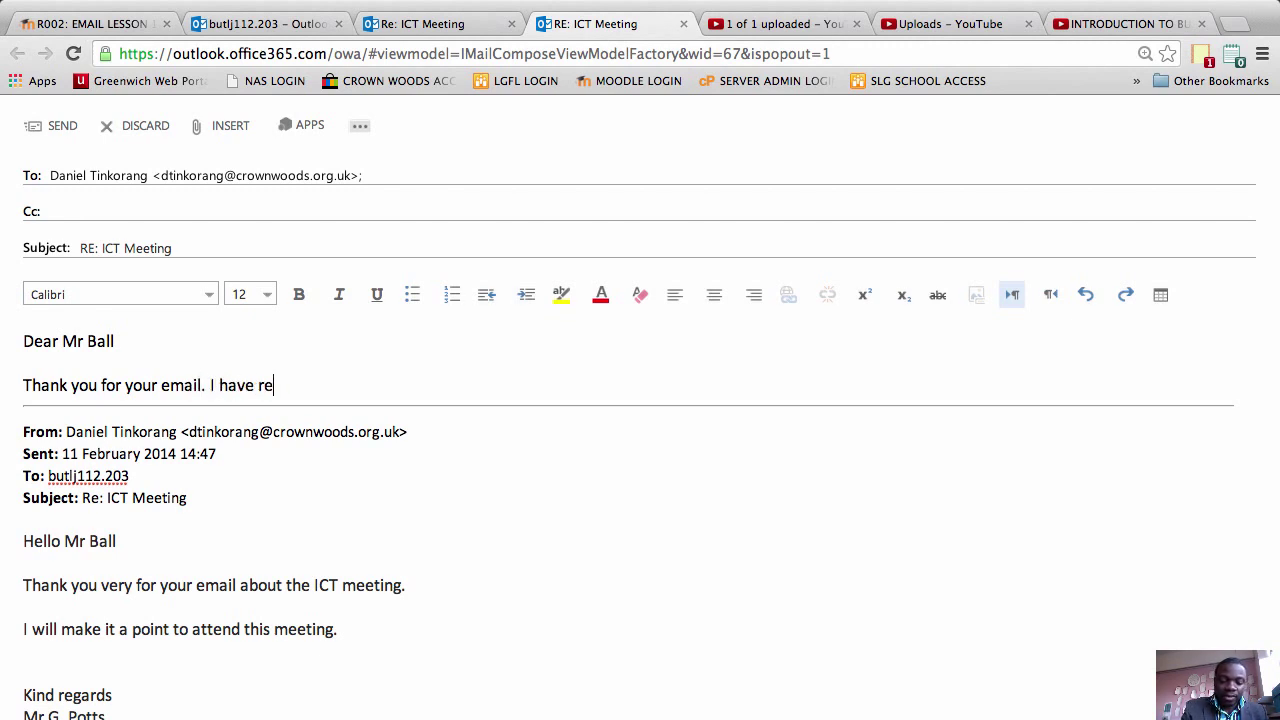
text(ad it and )
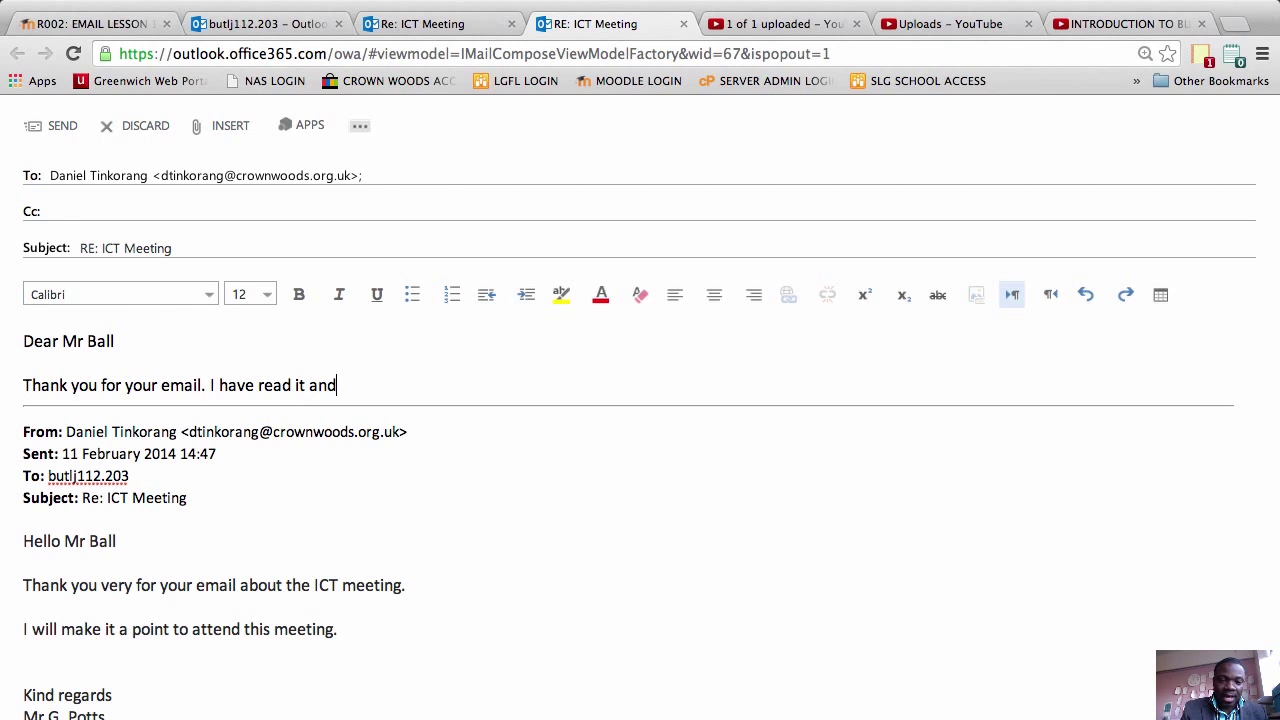
text(I will be)
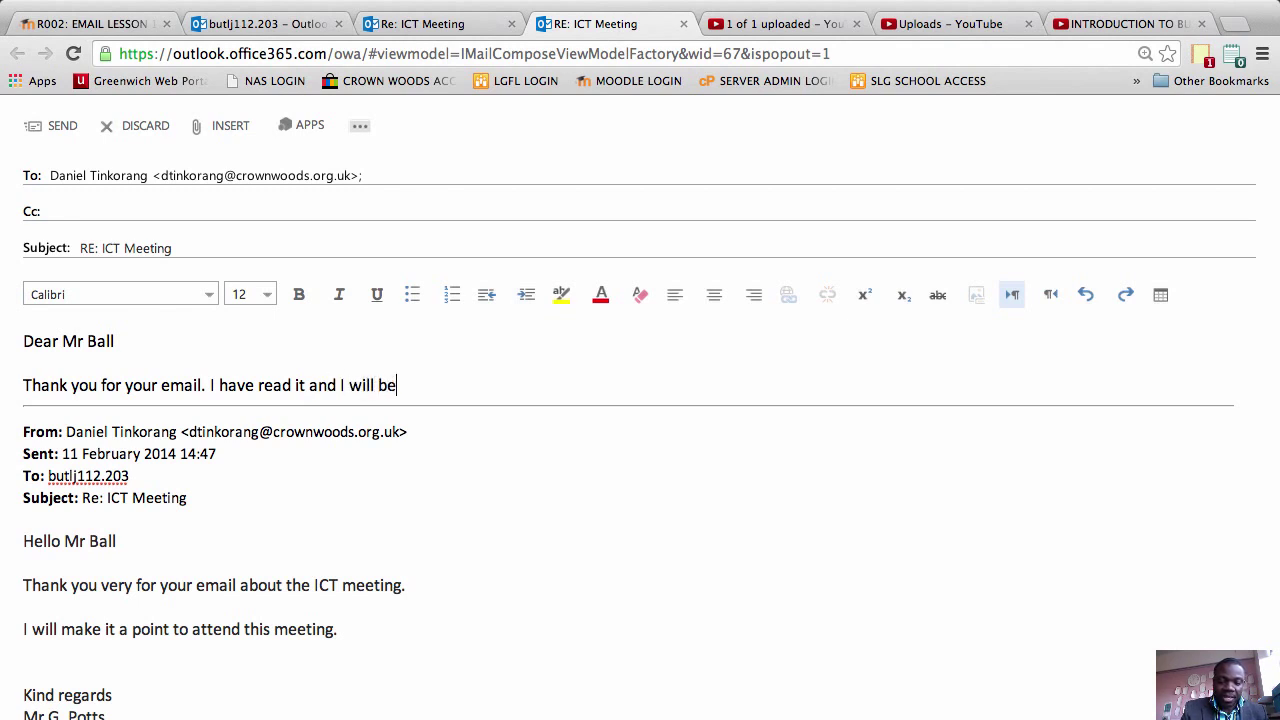
text( attending )
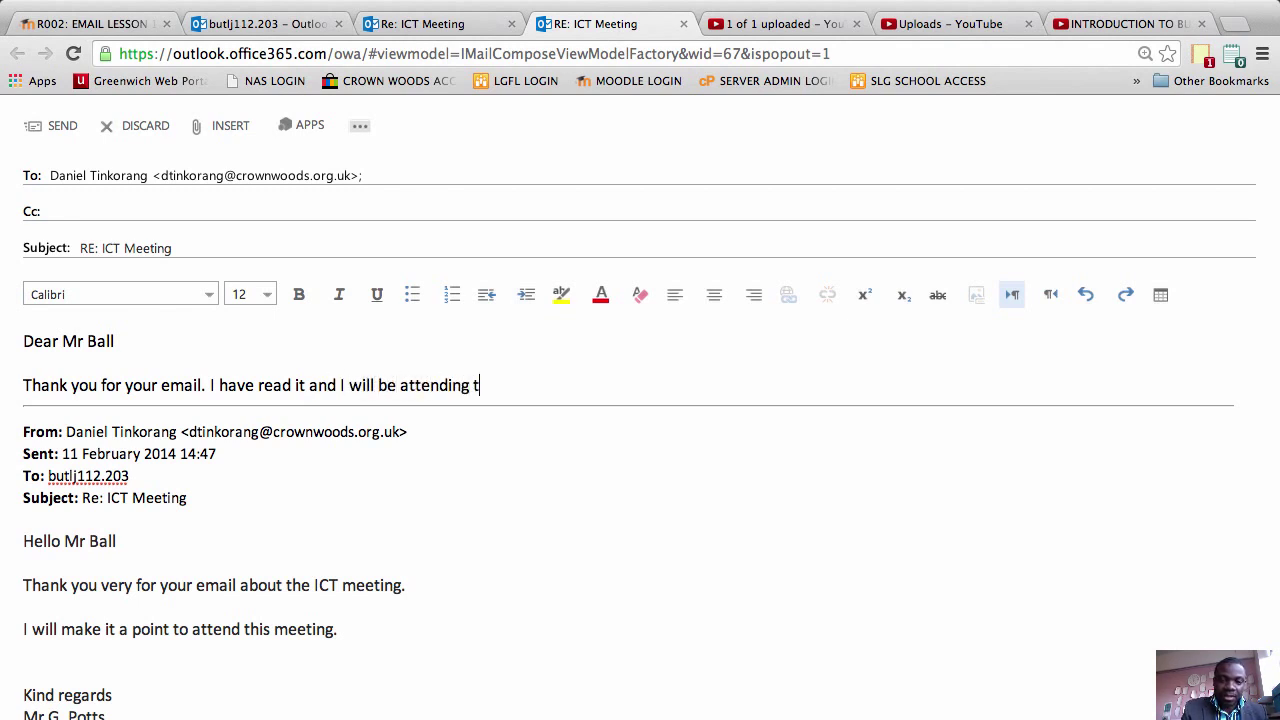
text(the meeting)
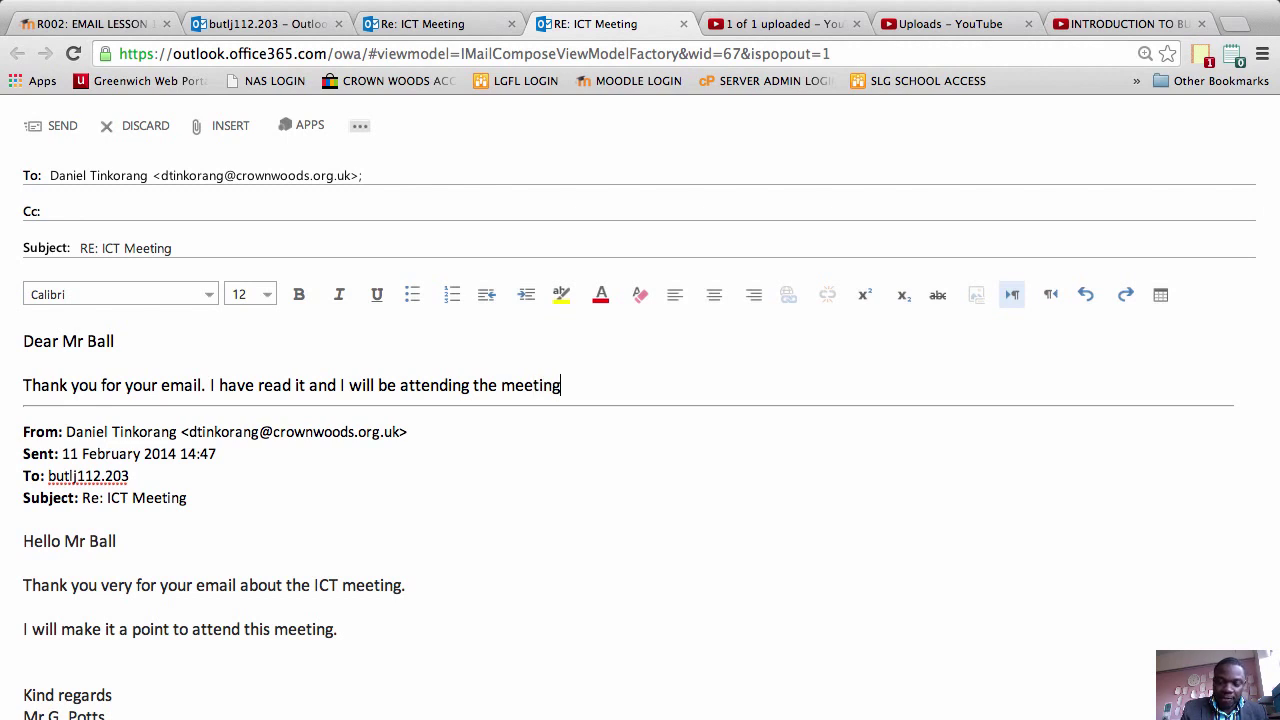
text(.)
- Add a 'Kind regards' sign-off with the sender's name beneath, after blank lines
key(Return)
key(Return)
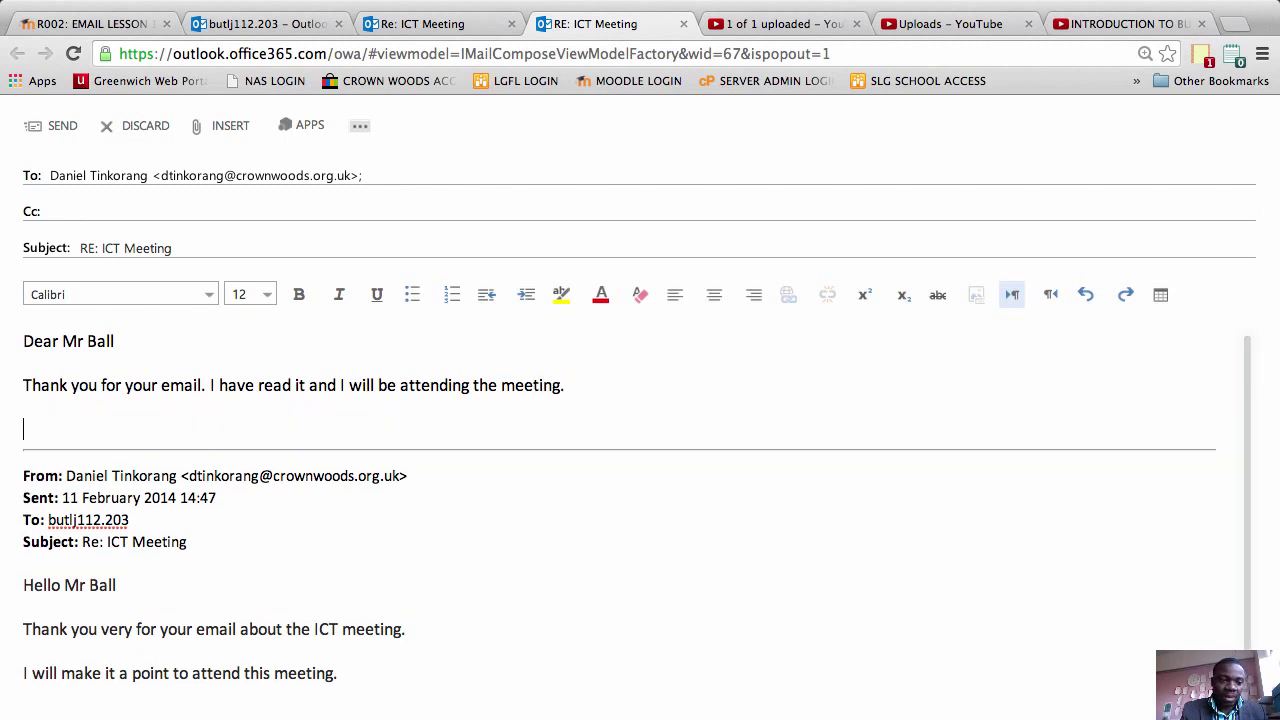
key(Return)
key(Return)
text(Kin)
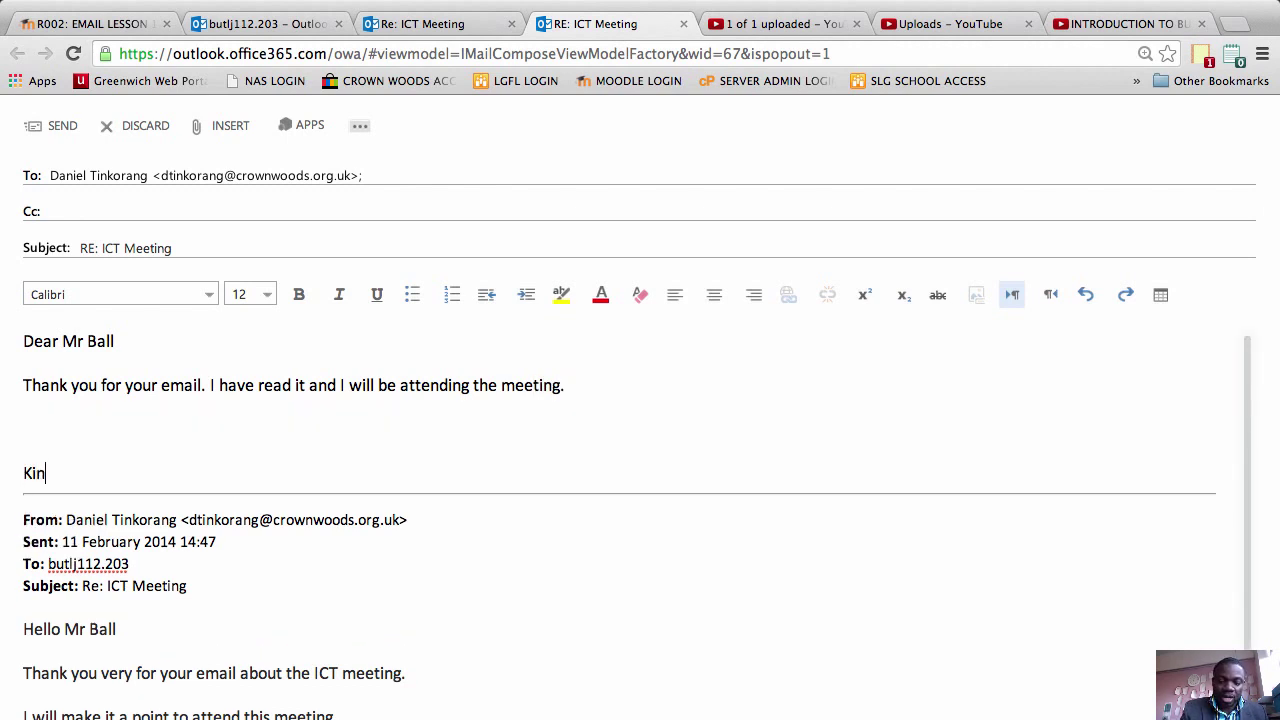
text(d re)
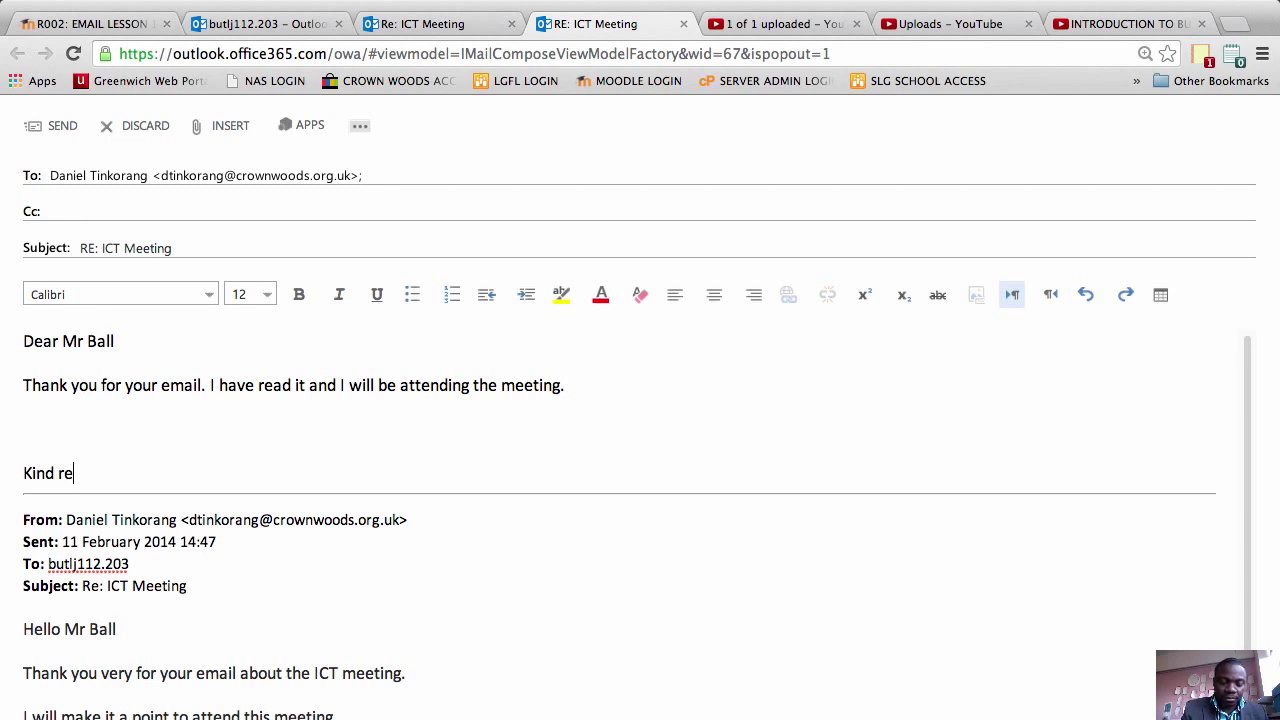
text(gards)
key(Return)
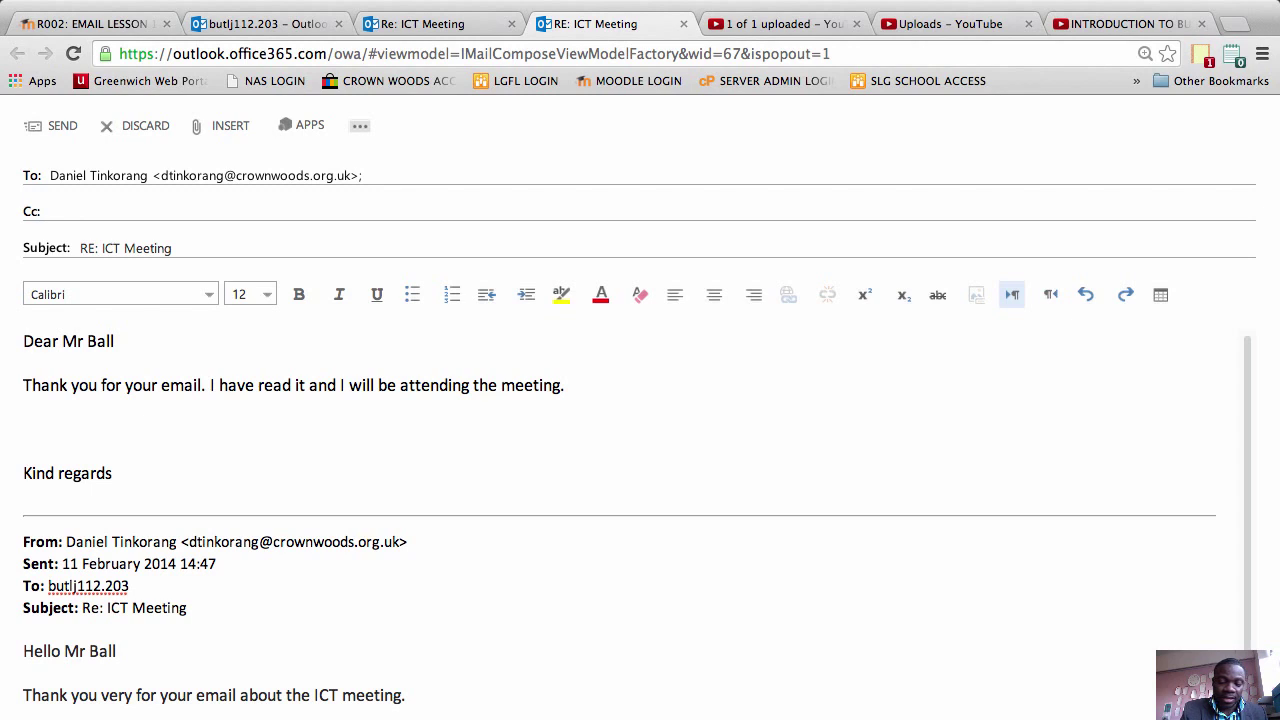
text(Mr )
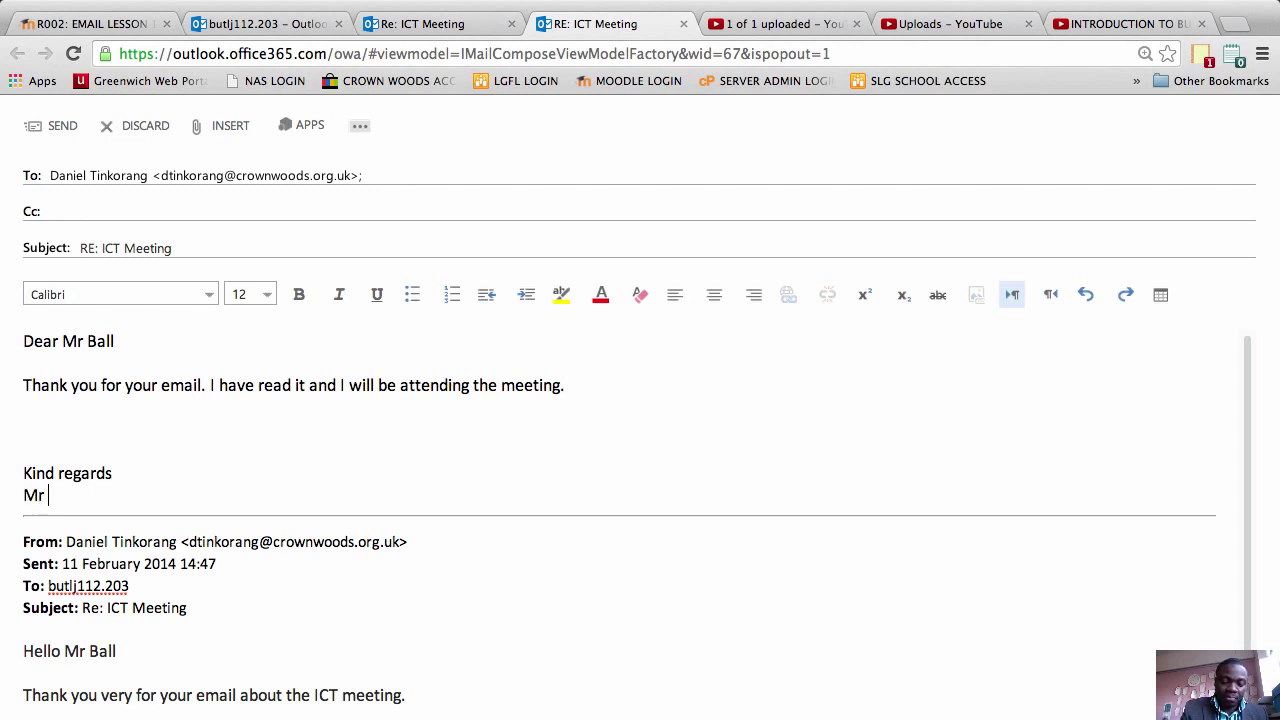
text(B. Som)
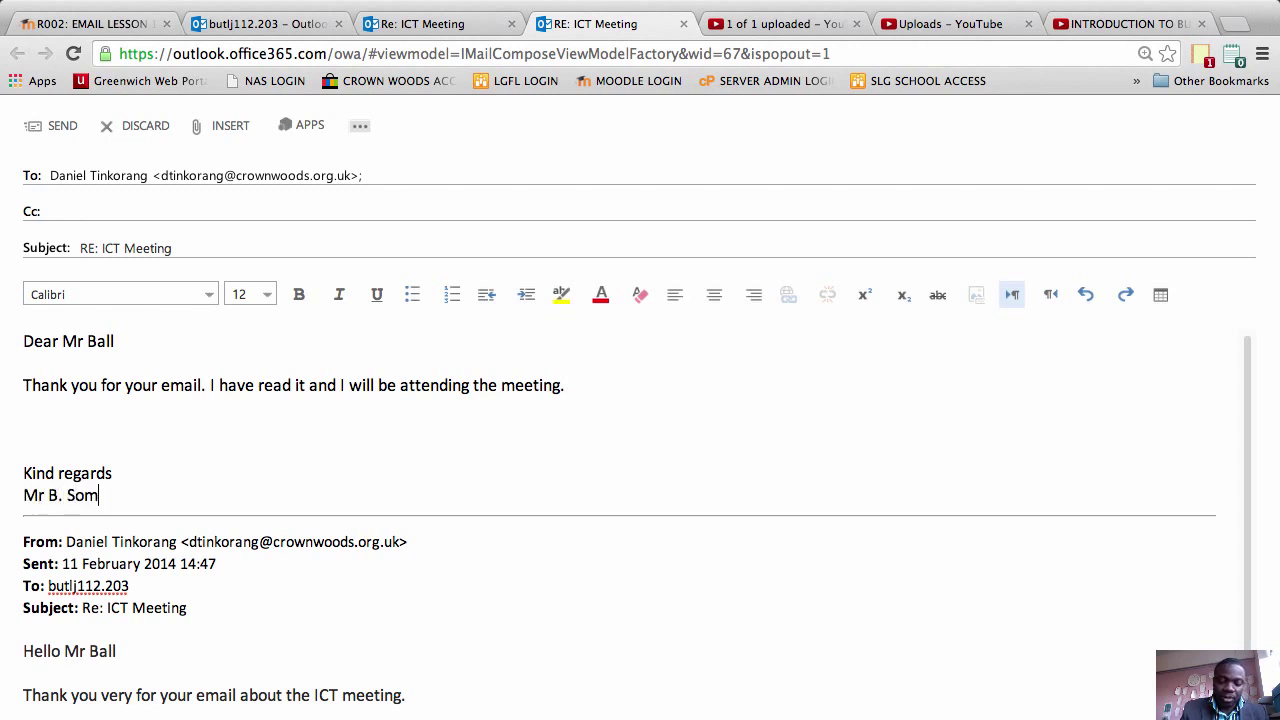
text(eone)
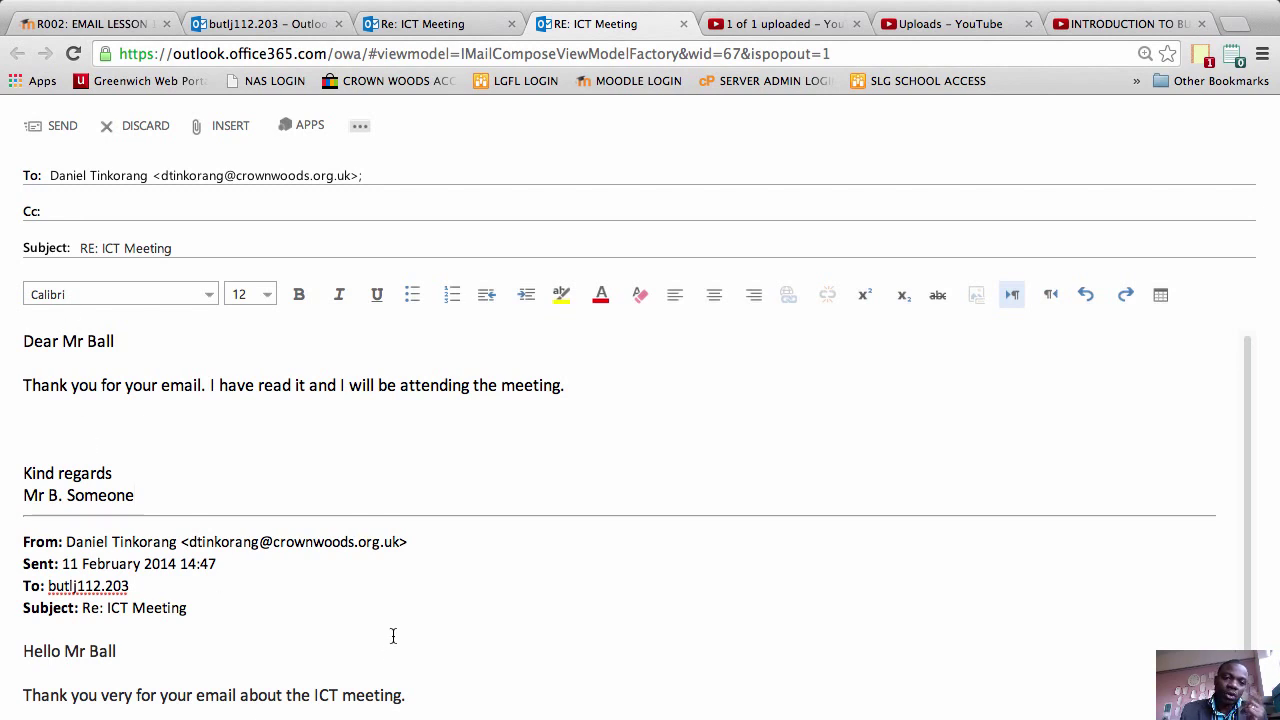
- Send the finished ICT Meeting reply
click(57, 128)
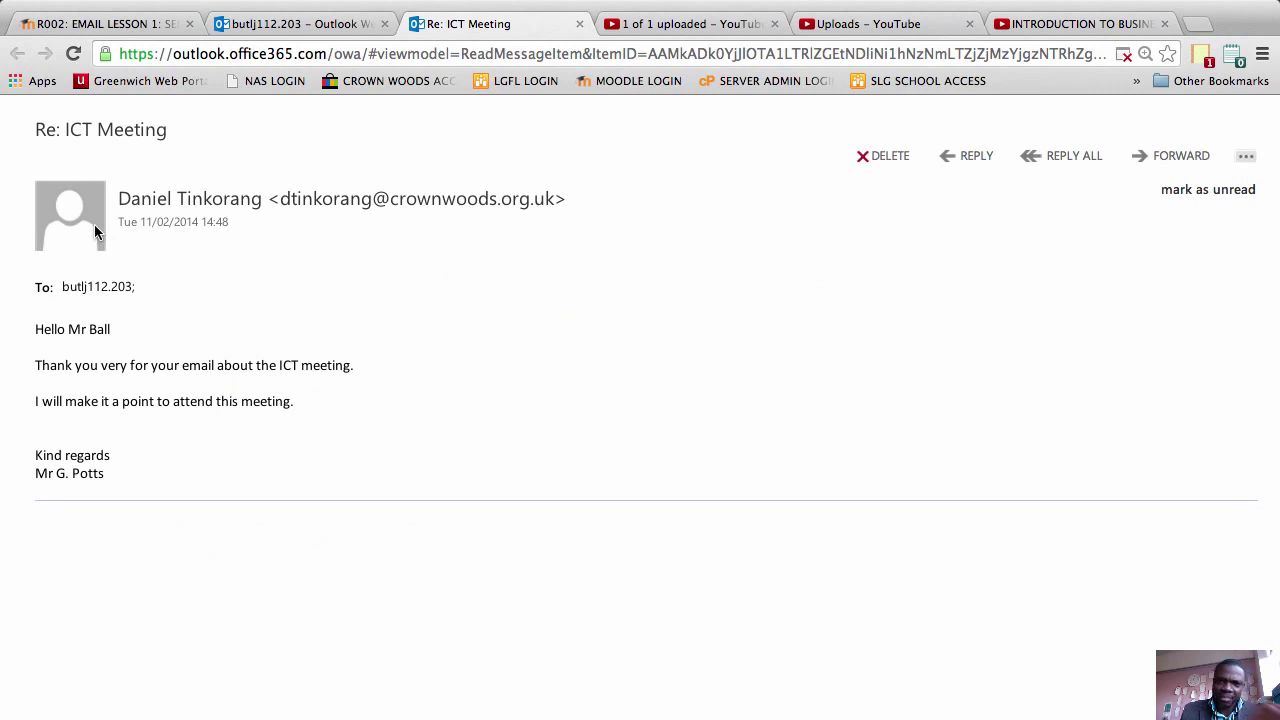